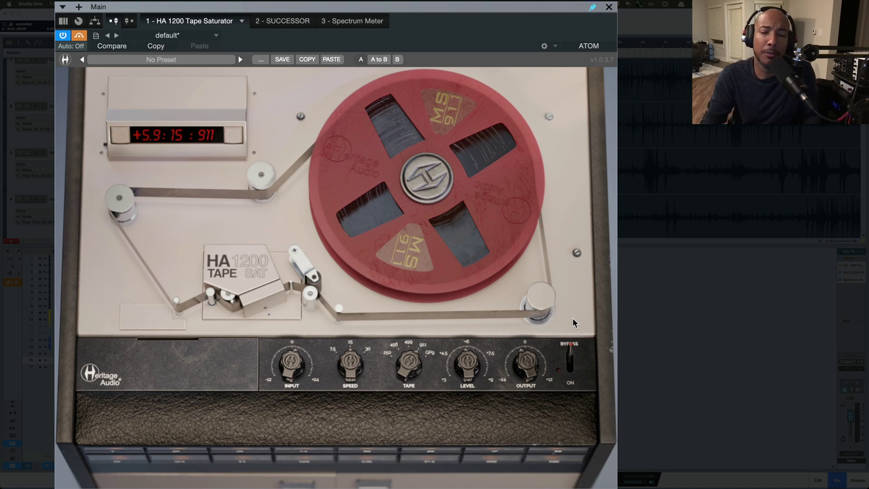
Switch to the HA1200 TapeSat user manual in the browser, read the Controls page, and return to Studio One.
{"action": "key", "text": "super+Tab"}
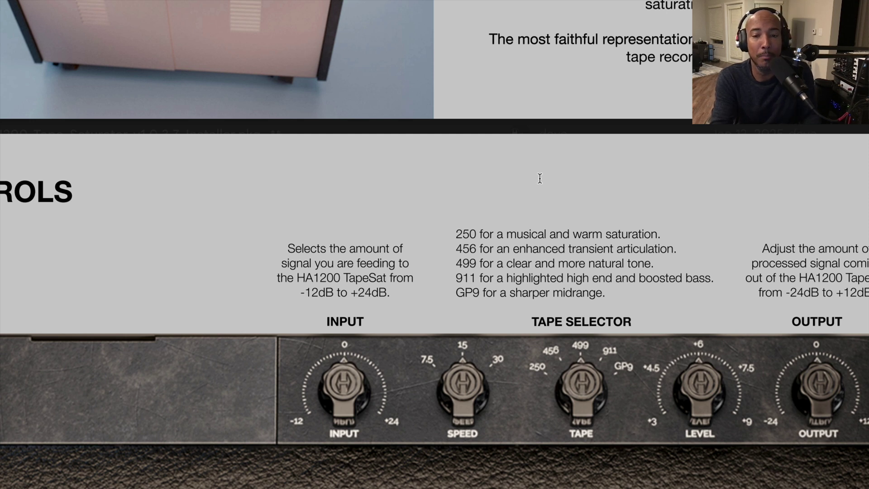
{"action": "key", "text": "super+Tab"}
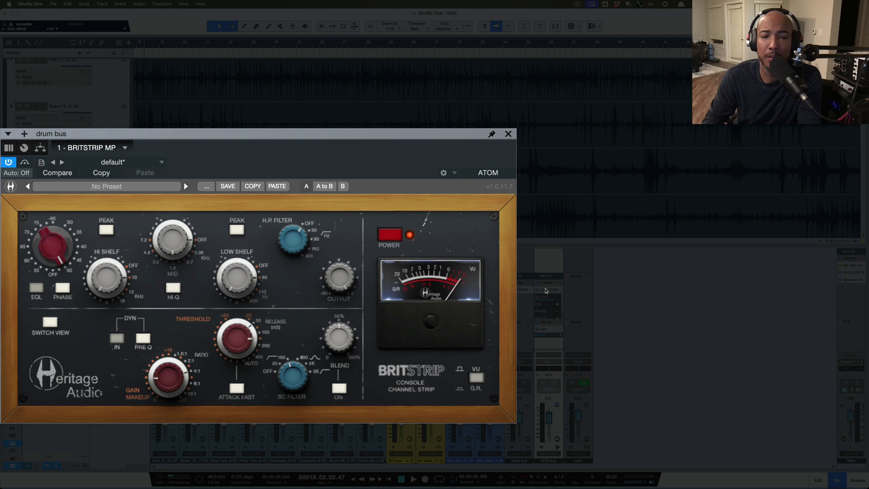
View the BRITSTRIP on the GTR bus and the SUCCESSOR compressor on the Main bus, and close the plug-in window.
{"action": "left_click", "coordinate": [546, 290]}
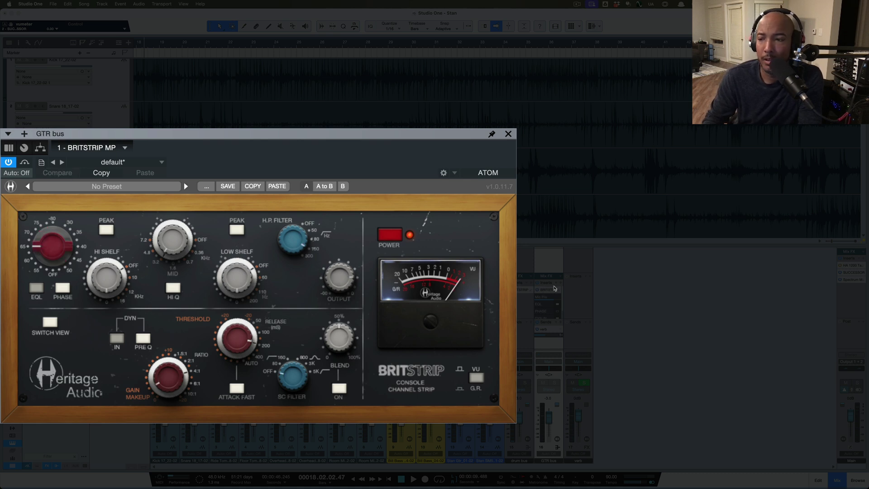
{"action": "left_click", "coordinate": [853, 273]}
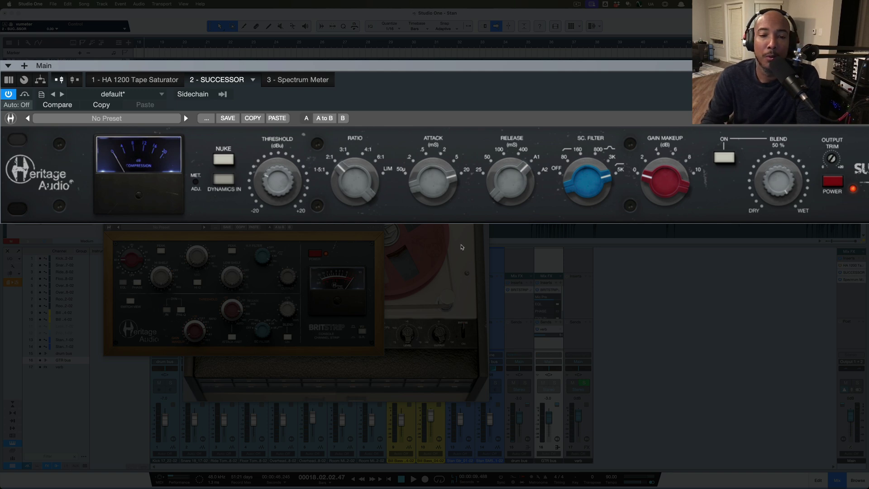
{"action": "key", "text": "super+w"}
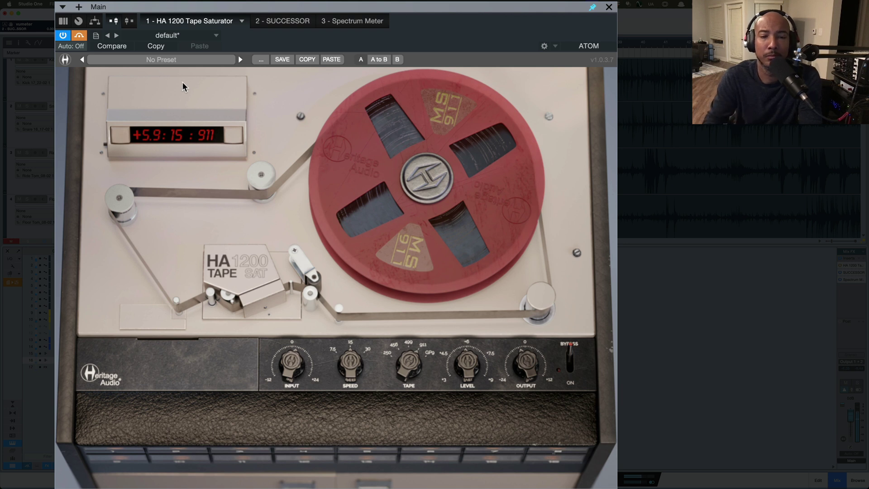
Set the HA 1200 tape saturator's speed to 7.5 and consult the speed selector notes in the user manual.
{"action": "mouse_move", "coordinate": [312, 8]}
{"action": "left_mouse_down"}
{"action": "mouse_move", "coordinate": [258, 8]}
{"action": "mouse_move", "coordinate": [330, 8]}
{"action": "left_mouse_up"}
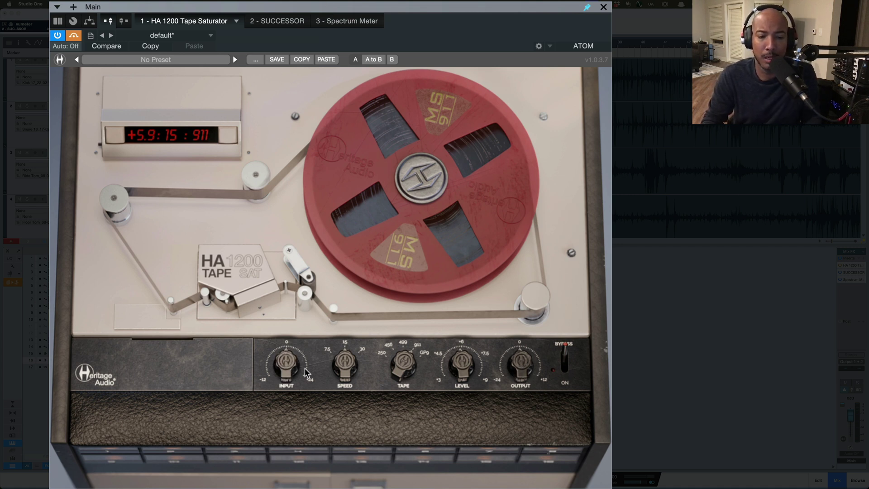
{"action": "left_click_drag", "start_coordinate": [336, 363], "coordinate": [337, 409]}
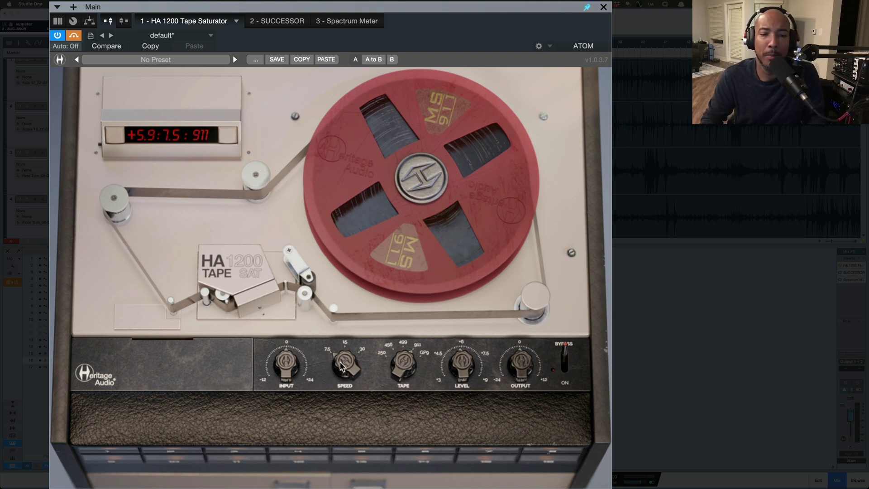
{"action": "key", "text": "super+Tab"}
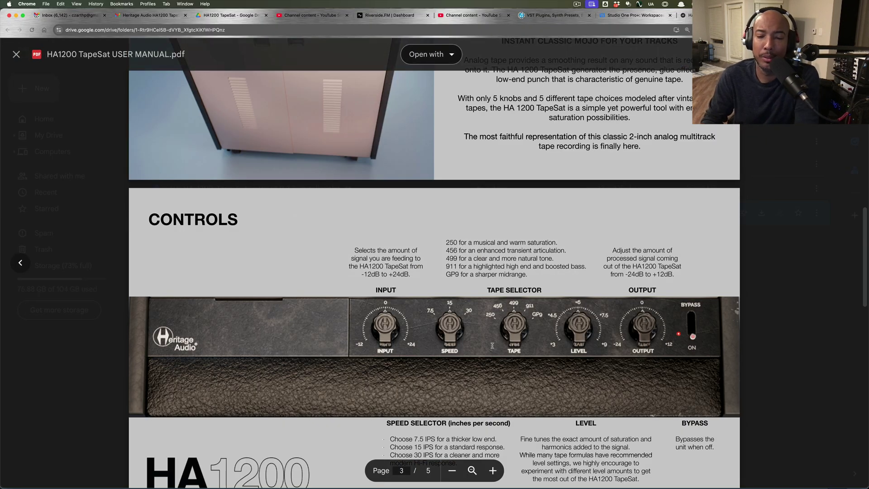
{"action": "scroll", "coordinate": [434, 324], "scroll_direction": "down", "scroll_amount": 3}
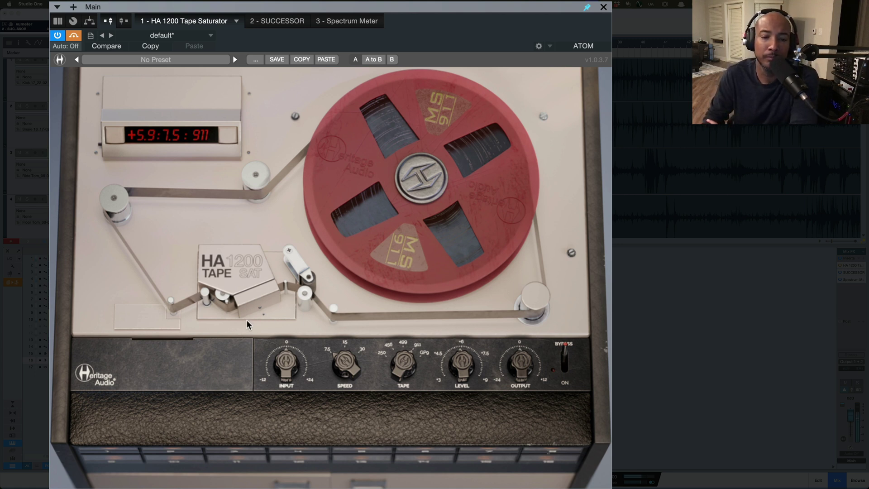
Take the tape saturator out of bypass and audition the 250 tape before selecting the 499 tape.
{"action": "left_click", "coordinate": [565, 369]}
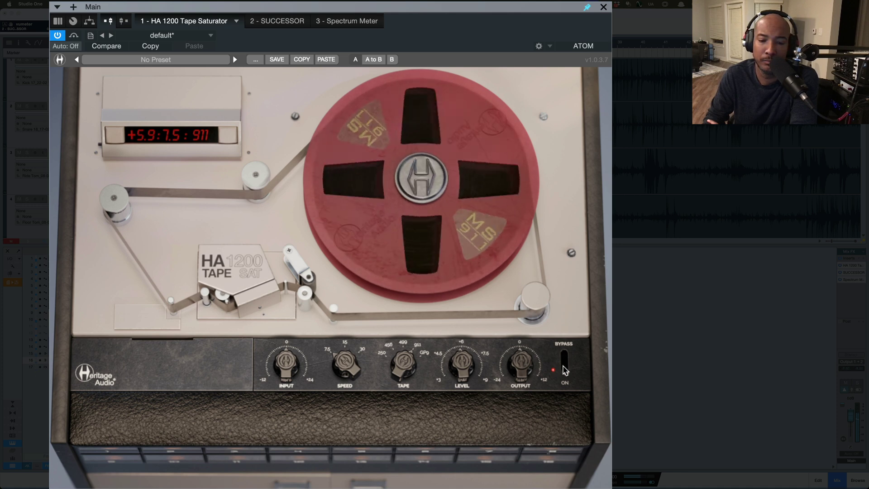
{"action": "left_click_drag", "start_coordinate": [345, 362], "coordinate": [353, 449]}
{"action": "left_click_drag", "start_coordinate": [351, 385], "coordinate": [349, 407]}
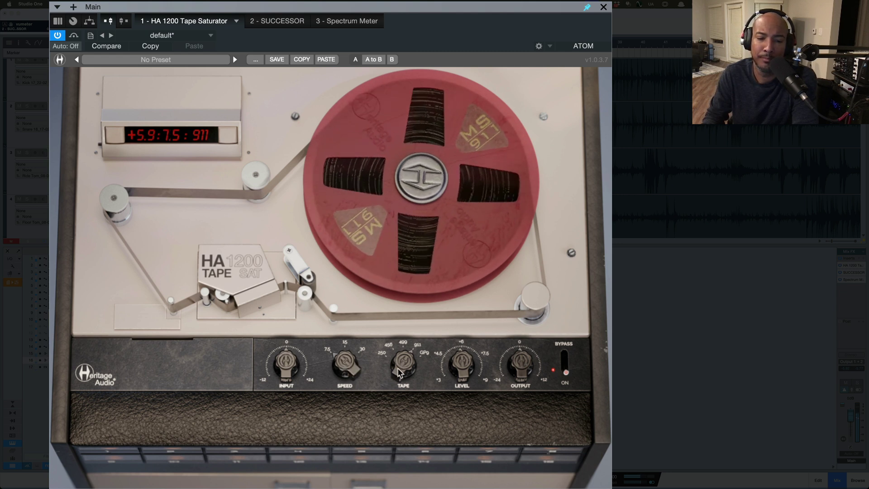
{"action": "left_click_drag", "start_coordinate": [399, 374], "coordinate": [394, 481]}
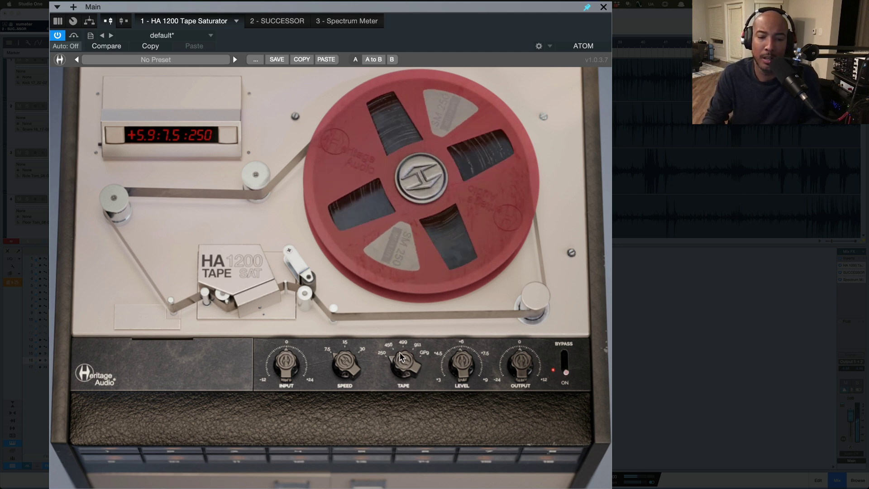
{"action": "left_click_drag", "start_coordinate": [404, 362], "coordinate": [395, 281]}
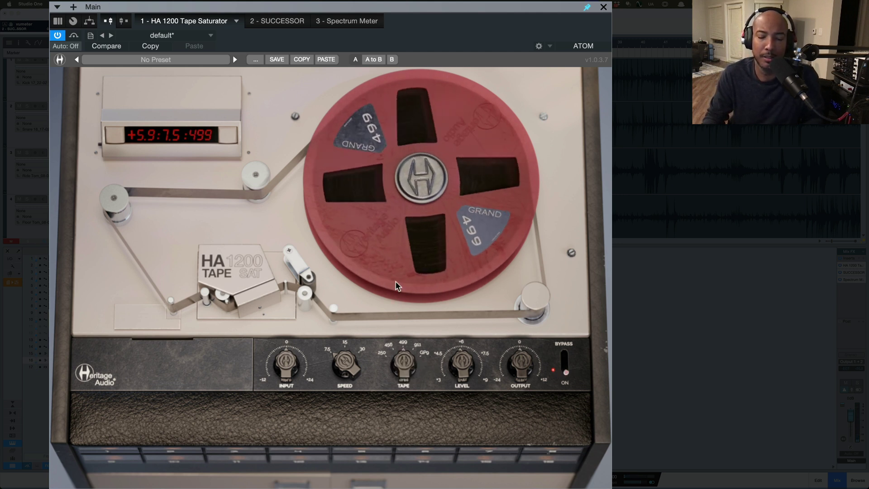
Toggle the tape saturator's bypass repeatedly to compare the mix with and without it, leaving the effect engaged.
{"action": "left_click", "coordinate": [565, 369]}
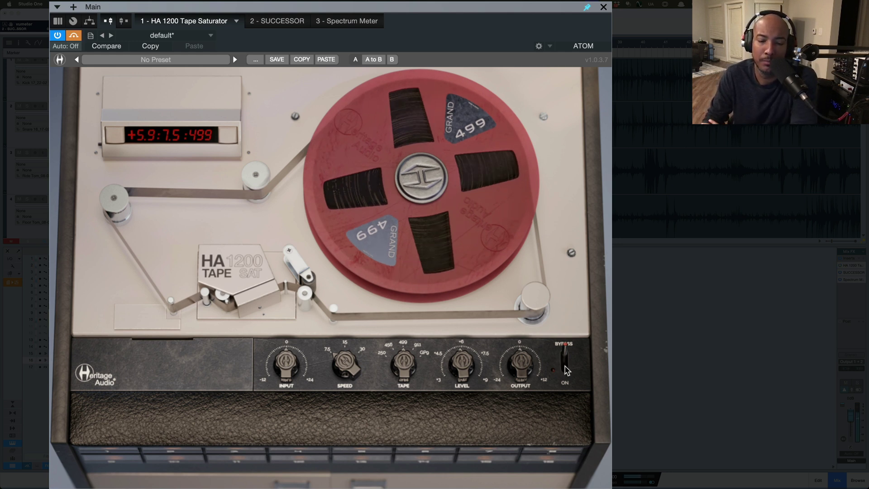
{"action": "left_click", "coordinate": [565, 369]}
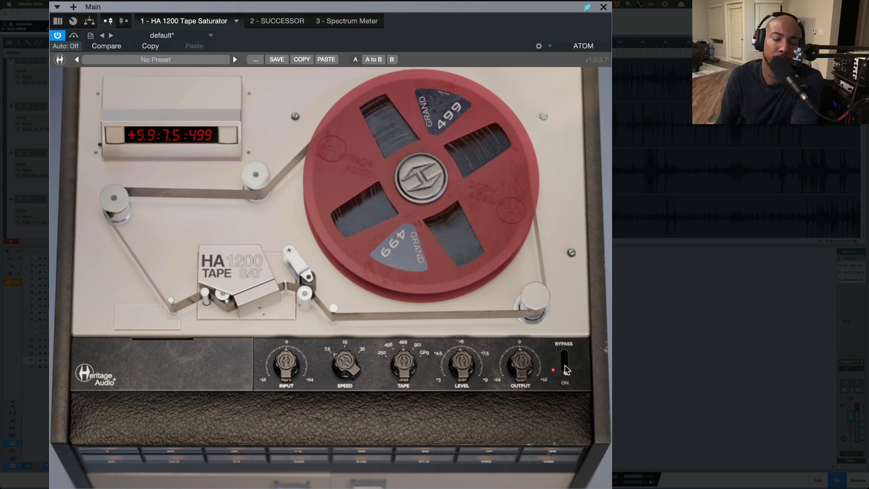
{"action": "left_click", "coordinate": [565, 368]}
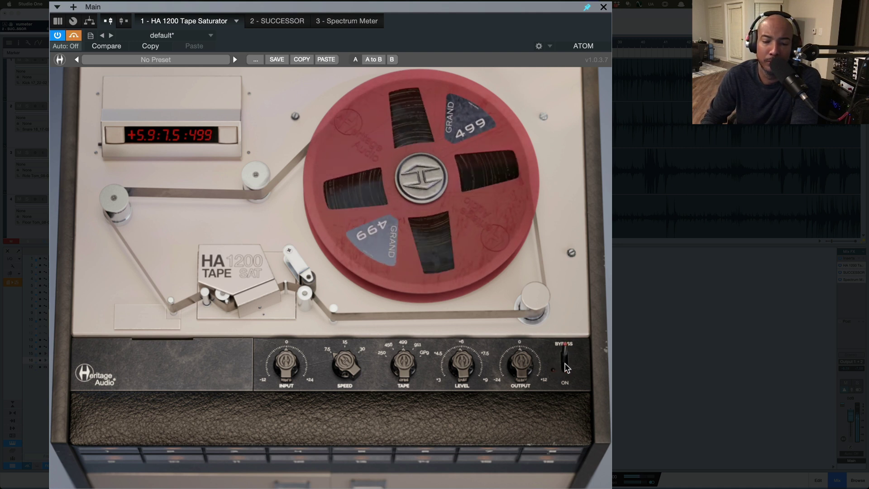
{"action": "left_click", "coordinate": [565, 368]}
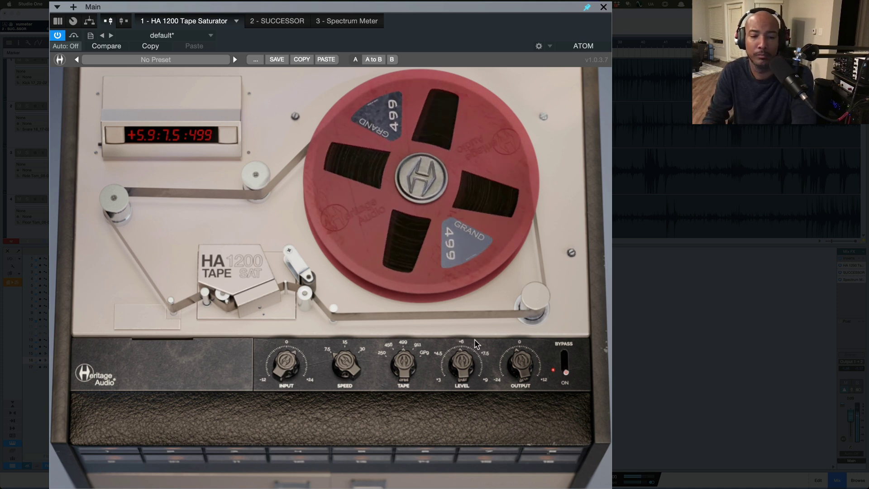
{"action": "left_click", "coordinate": [565, 371]}
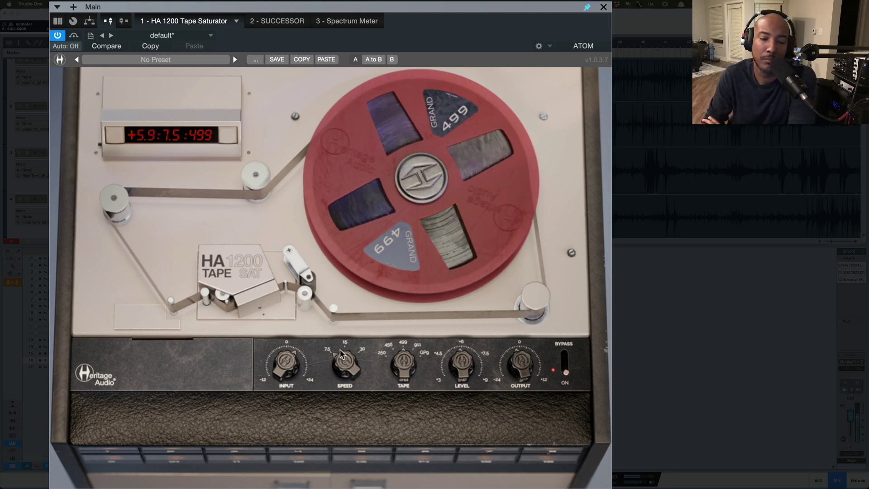
Audition the tape speeds 15, 30 and 7.5 on the 499 tape, finishing at 30.
{"action": "left_click_drag", "start_coordinate": [340, 348], "coordinate": [346, 322]}
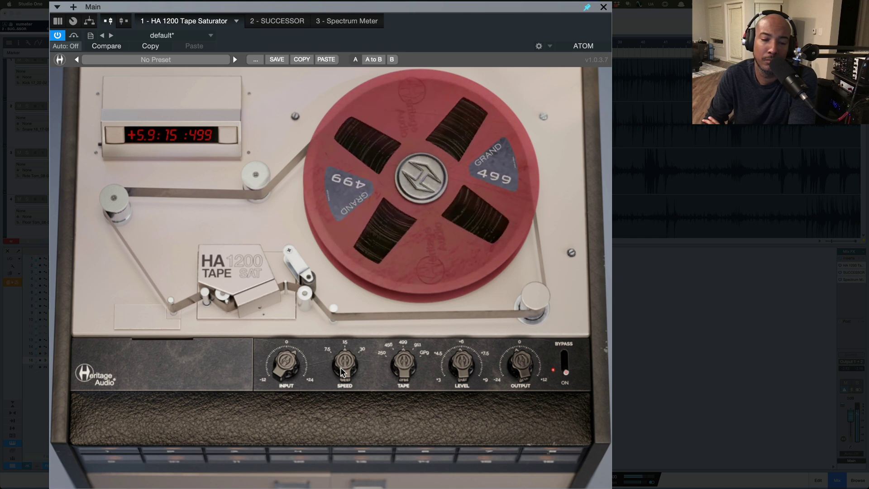
{"action": "left_click_drag", "start_coordinate": [341, 370], "coordinate": [347, 357]}
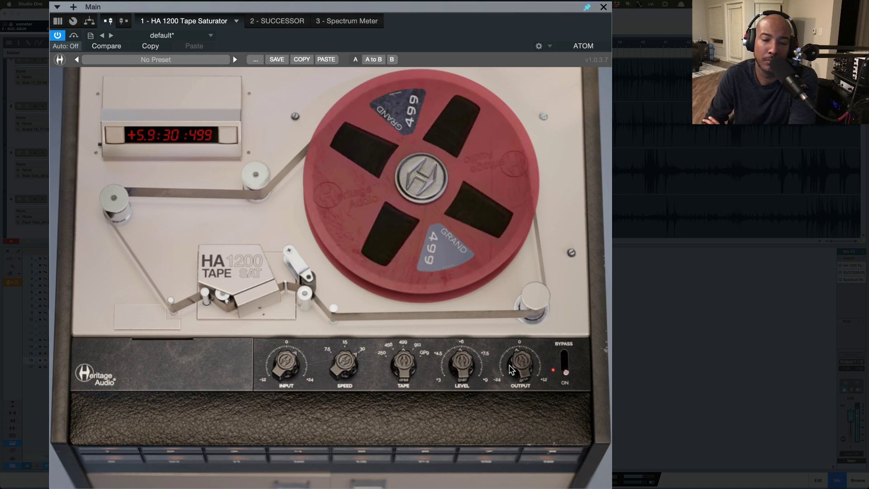
{"action": "left_click_drag", "start_coordinate": [345, 368], "coordinate": [334, 479]}
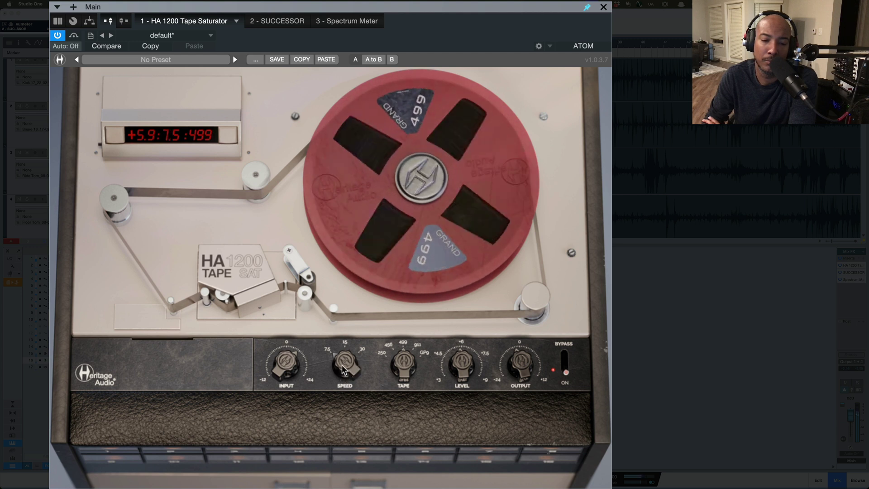
{"action": "left_click_drag", "start_coordinate": [340, 347], "coordinate": [343, 320]}
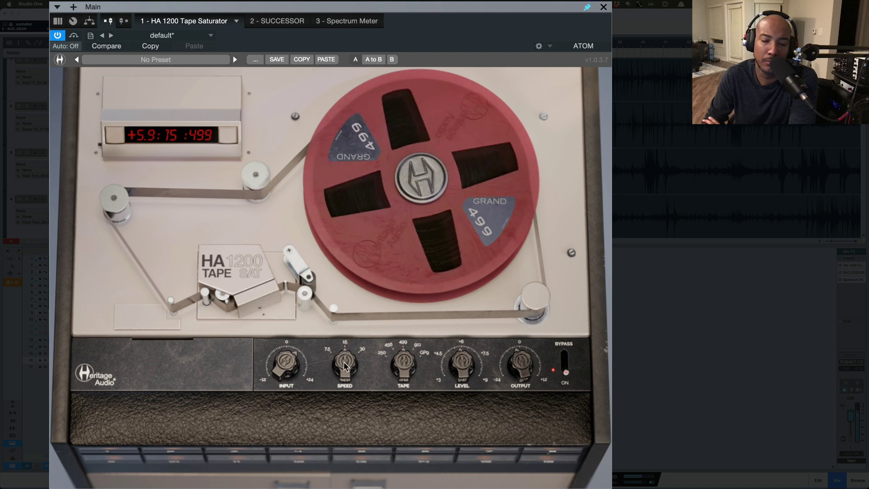
{"action": "left_click_drag", "start_coordinate": [344, 363], "coordinate": [344, 309]}
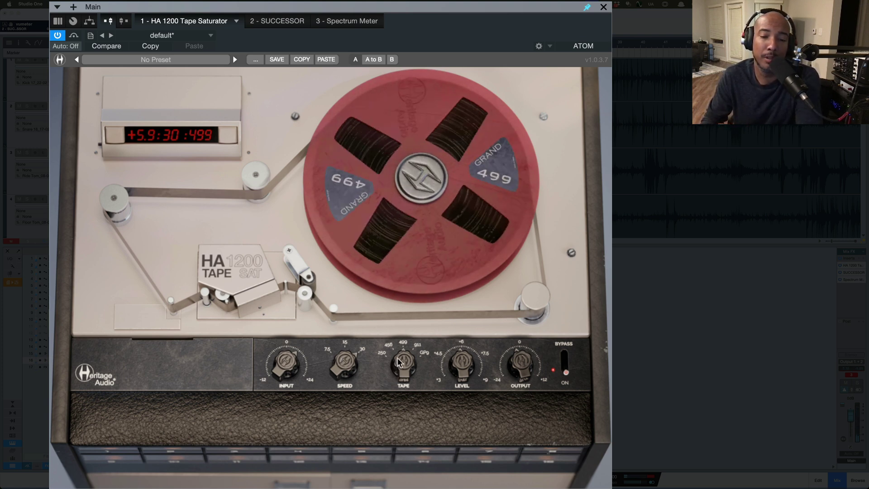
Set the tape type to 250 and the speed to 15, checking the tape selector descriptions in the user manual.
{"action": "left_click_drag", "start_coordinate": [394, 375], "coordinate": [378, 435]}
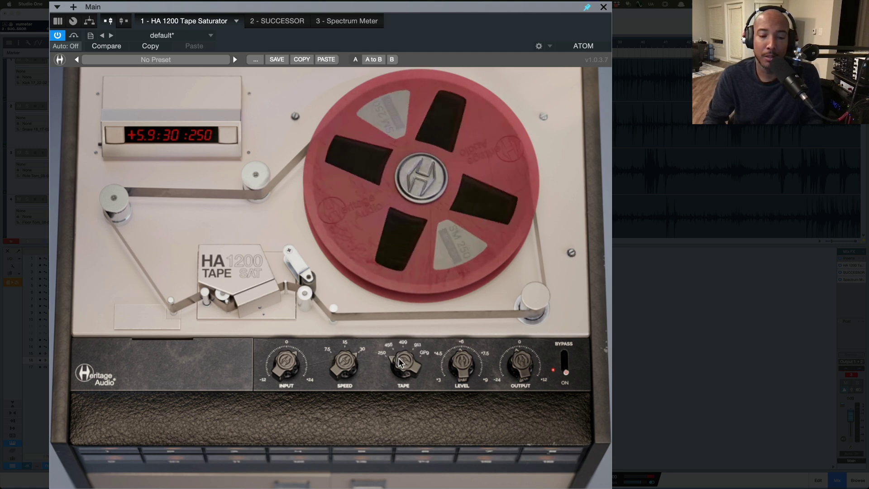
{"action": "key", "text": "super+Tab"}
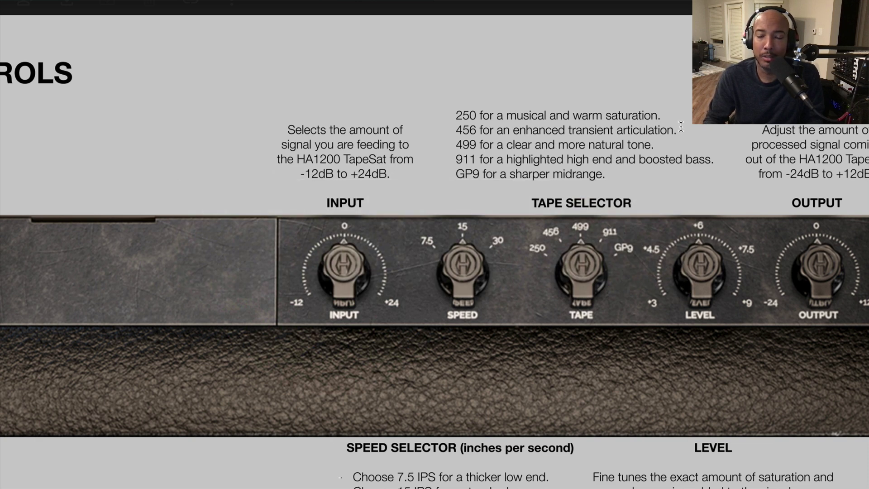
{"action": "key", "text": "super+Tab"}
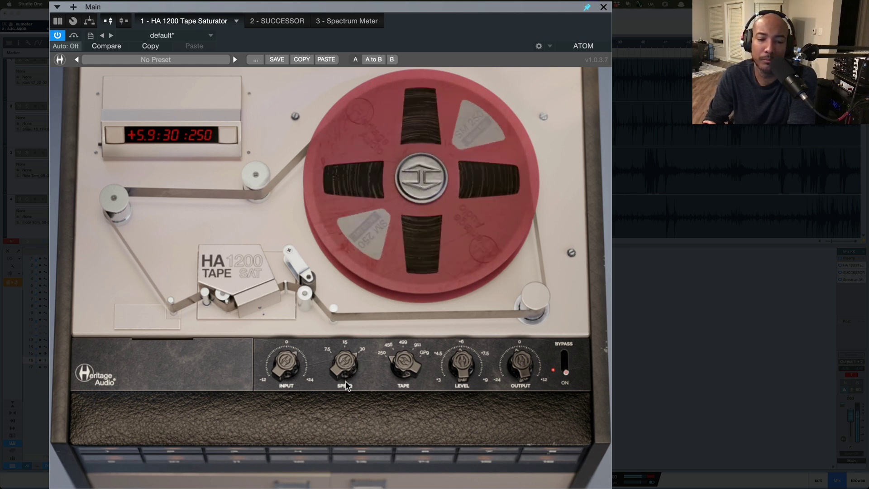
{"action": "left_click_drag", "start_coordinate": [346, 381], "coordinate": [342, 407]}
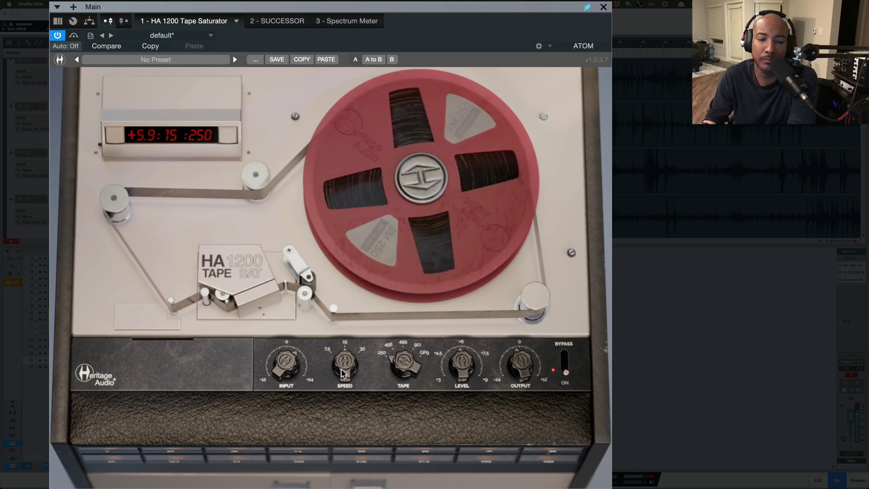
Audition the tape types upward through 456, 499, 911 and GP9.
{"action": "left_click_drag", "start_coordinate": [405, 353], "coordinate": [403, 328]}
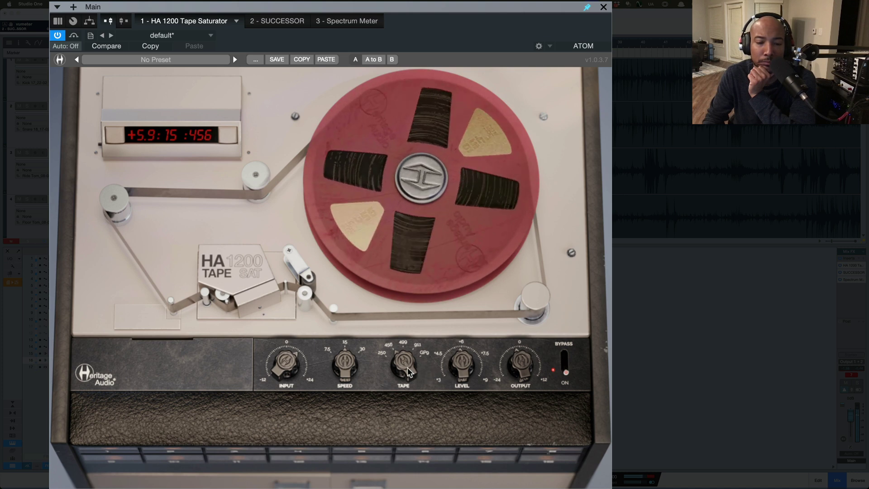
{"action": "left_click", "coordinate": [403, 341]}
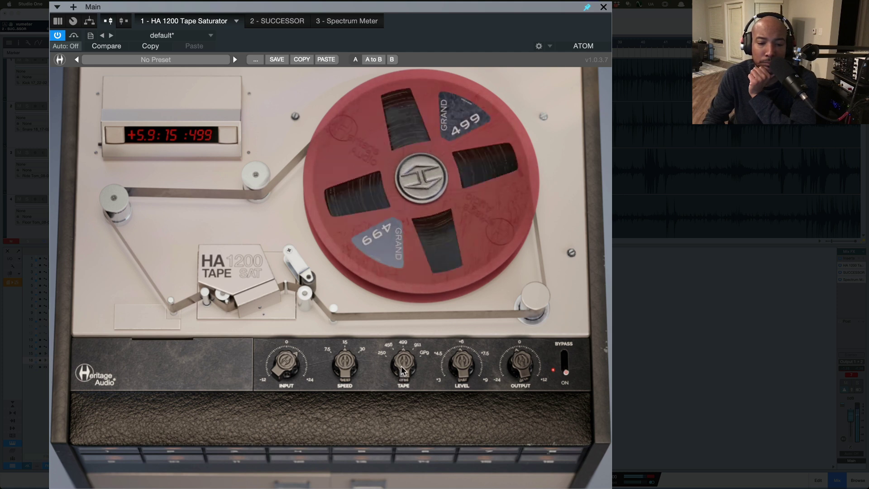
{"action": "left_click_drag", "start_coordinate": [402, 371], "coordinate": [401, 340]}
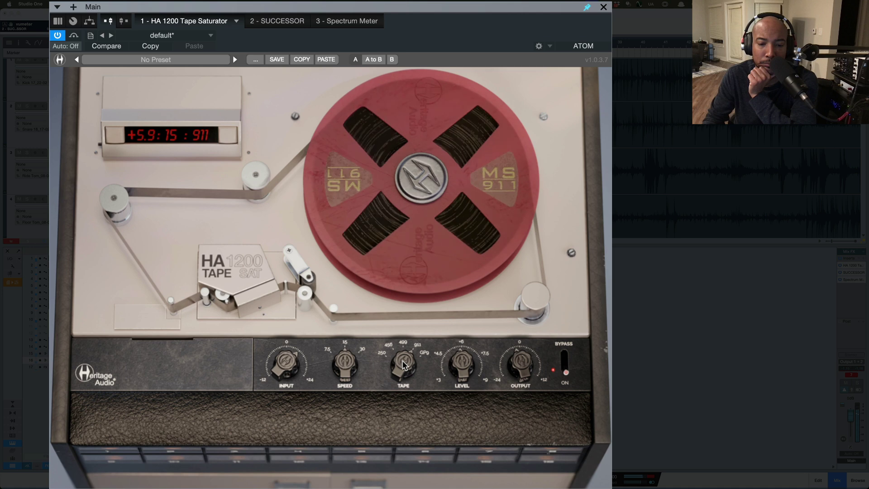
{"action": "left_click_drag", "start_coordinate": [401, 341], "coordinate": [403, 330]}
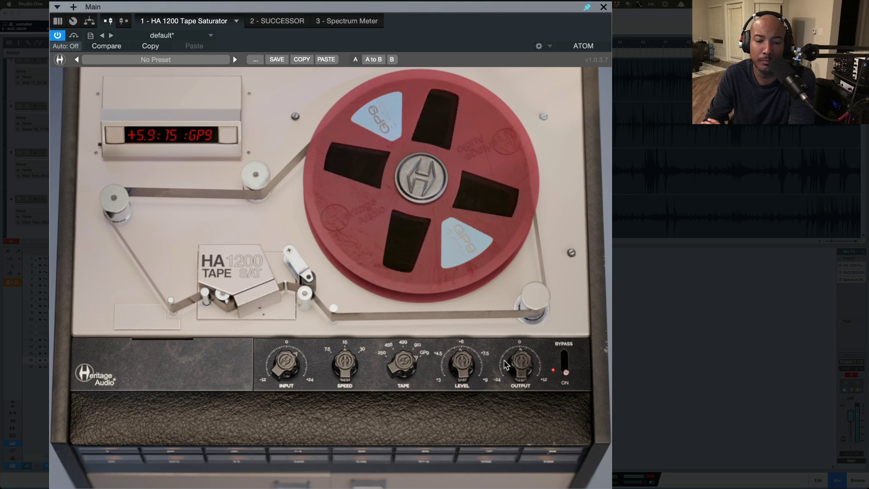
Step the tape type back down through 911, 499 and 456, finishing at 250.
{"action": "left_click_drag", "start_coordinate": [403, 374], "coordinate": [403, 389]}
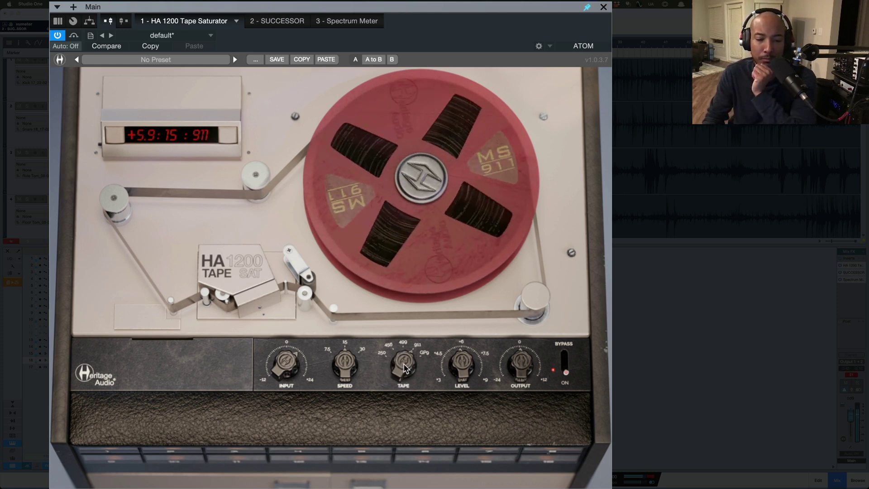
{"action": "left_click_drag", "start_coordinate": [403, 384], "coordinate": [402, 391]}
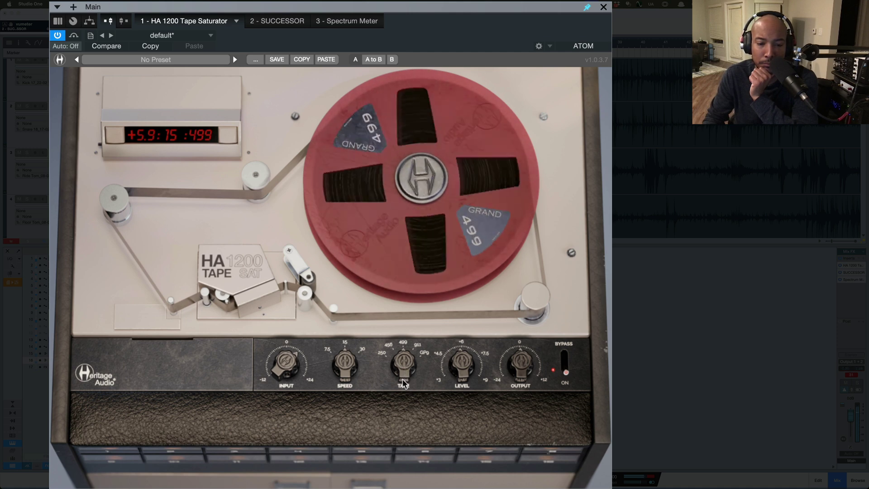
{"action": "left_click_drag", "start_coordinate": [403, 383], "coordinate": [402, 391]}
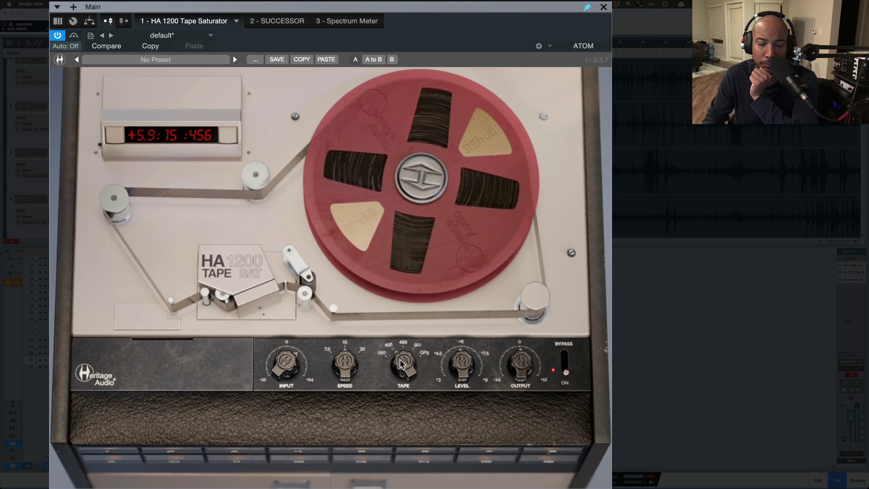
{"action": "left_click_drag", "start_coordinate": [401, 363], "coordinate": [402, 394]}
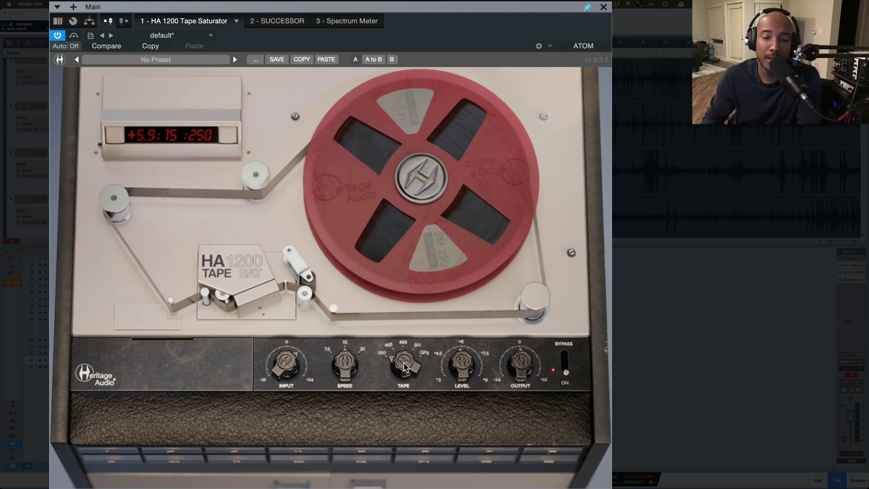
Set the tape type to 911 and audition the tape speeds 7.5, 15 and 30, finishing at 30.
{"action": "left_click_drag", "start_coordinate": [393, 362], "coordinate": [413, 266]}
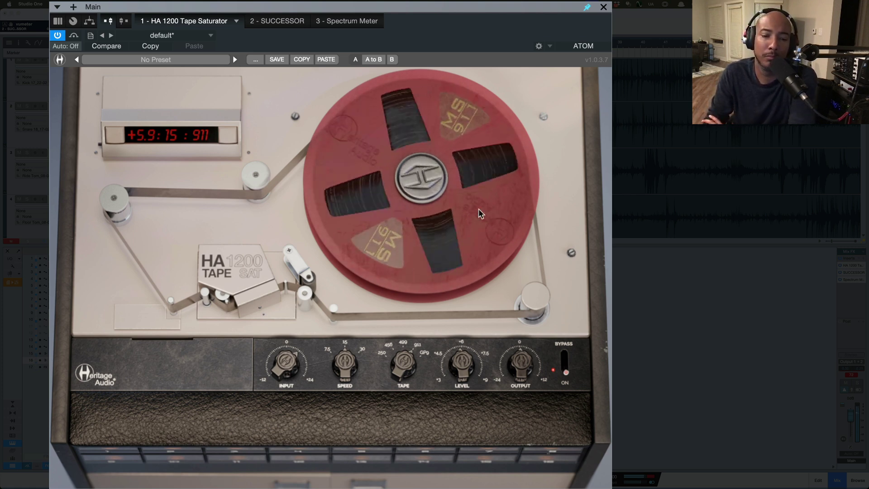
{"action": "left_click_drag", "start_coordinate": [356, 371], "coordinate": [343, 398]}
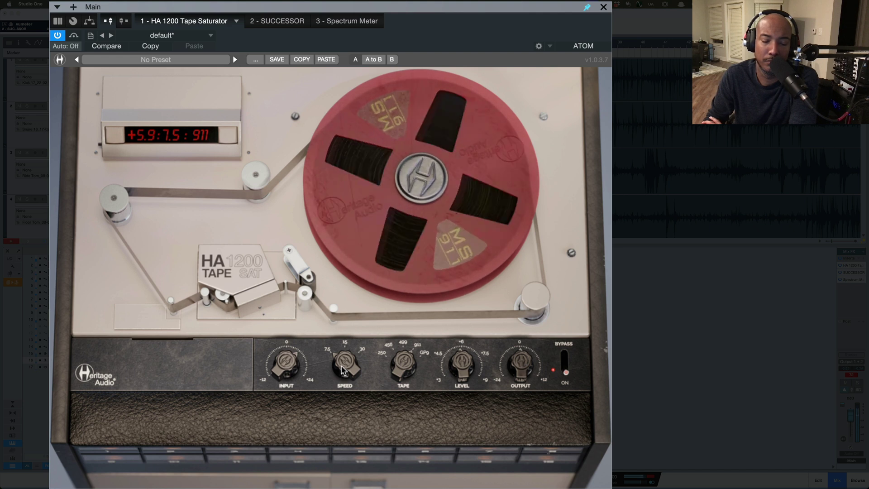
{"action": "left_click_drag", "start_coordinate": [343, 370], "coordinate": [346, 349]}
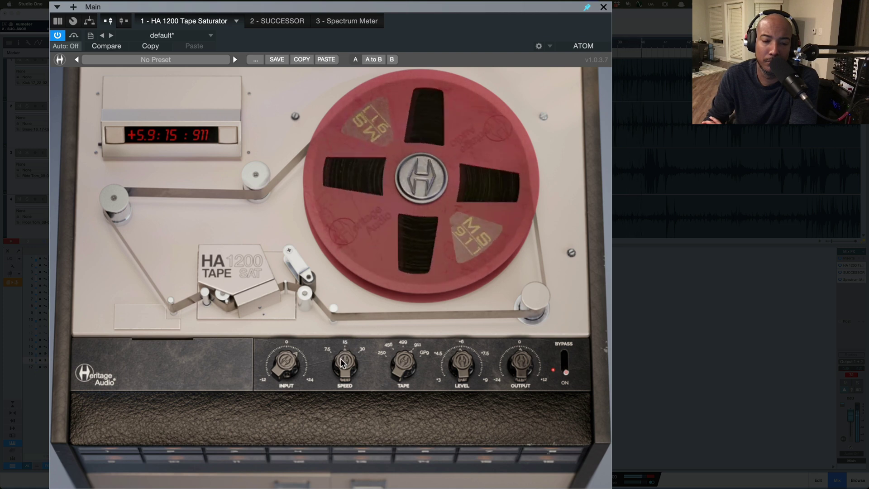
{"action": "left_click_drag", "start_coordinate": [343, 363], "coordinate": [345, 349]}
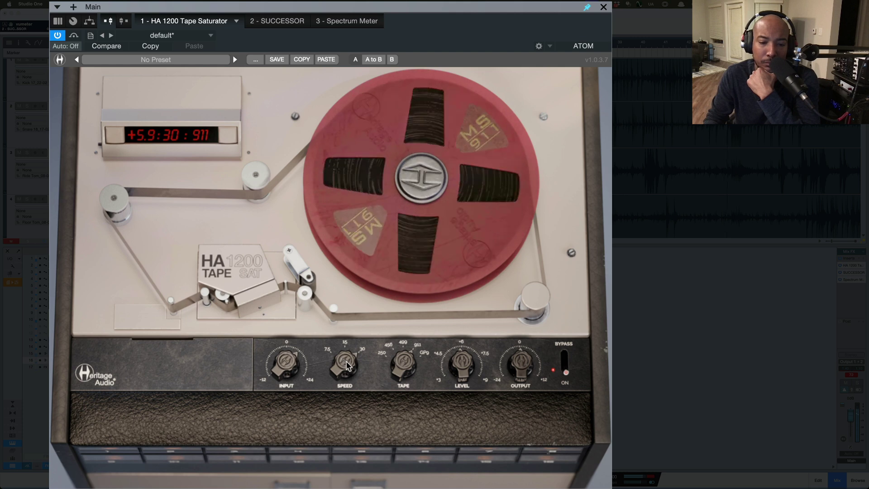
{"action": "left_click_drag", "start_coordinate": [346, 365], "coordinate": [340, 402]}
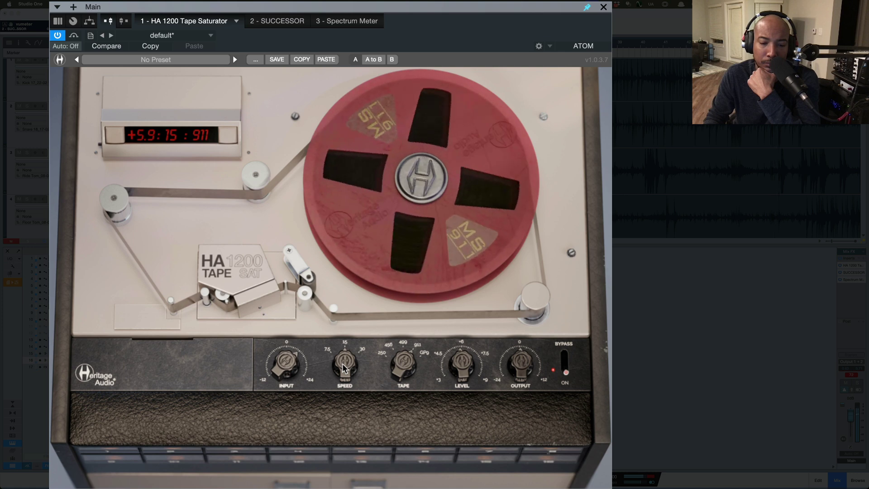
{"action": "scroll", "coordinate": [343, 368], "scroll_direction": "up", "scroll_amount": 2}
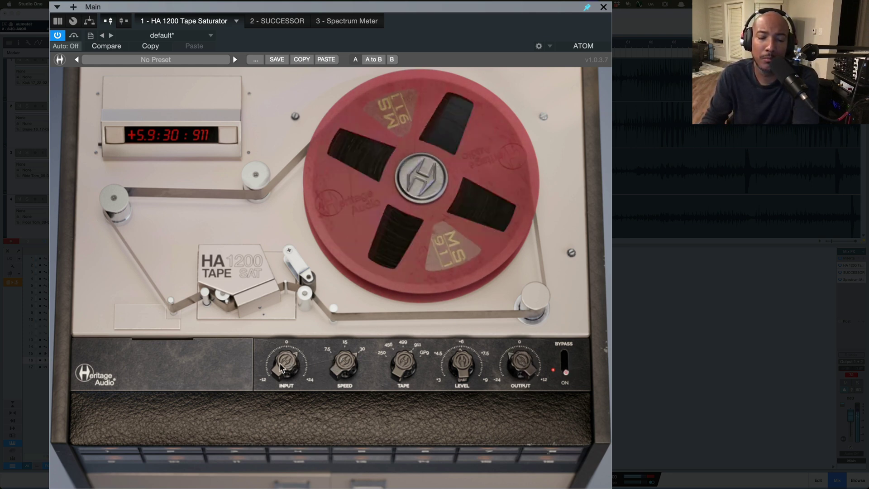
Raise the input gain and lower the output to compensate, switching the tape type to 456 and fine-trimming both gains.
{"action": "left_click_drag", "start_coordinate": [275, 346], "coordinate": [273, 310]}
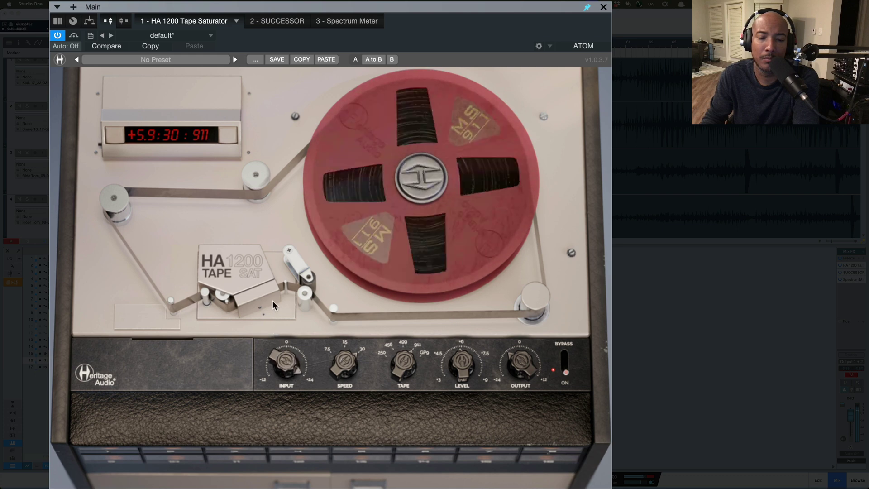
{"action": "left_click_drag", "start_coordinate": [533, 368], "coordinate": [526, 401]}
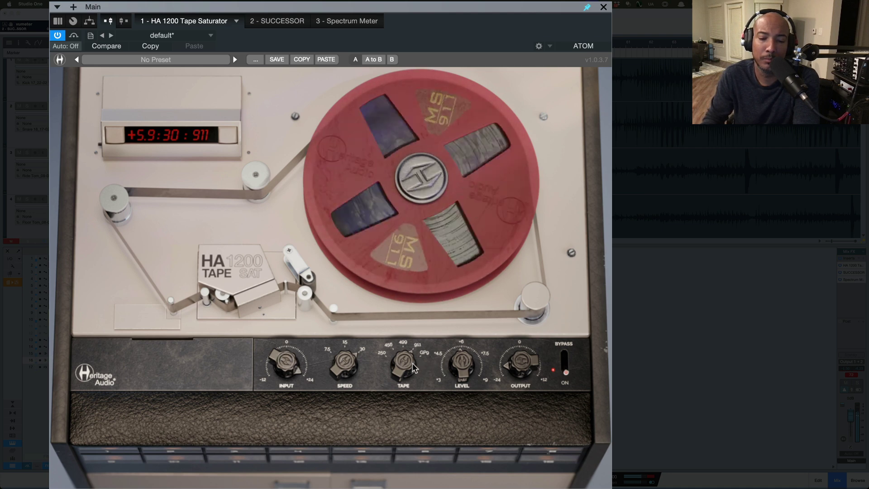
{"action": "left_click_drag", "start_coordinate": [412, 367], "coordinate": [398, 391]}
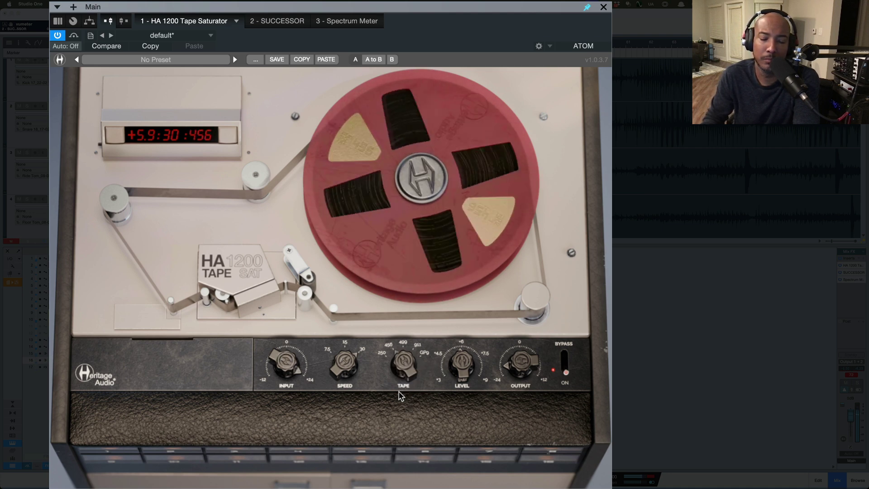
{"action": "left_click_drag", "start_coordinate": [280, 377], "coordinate": [279, 389]}
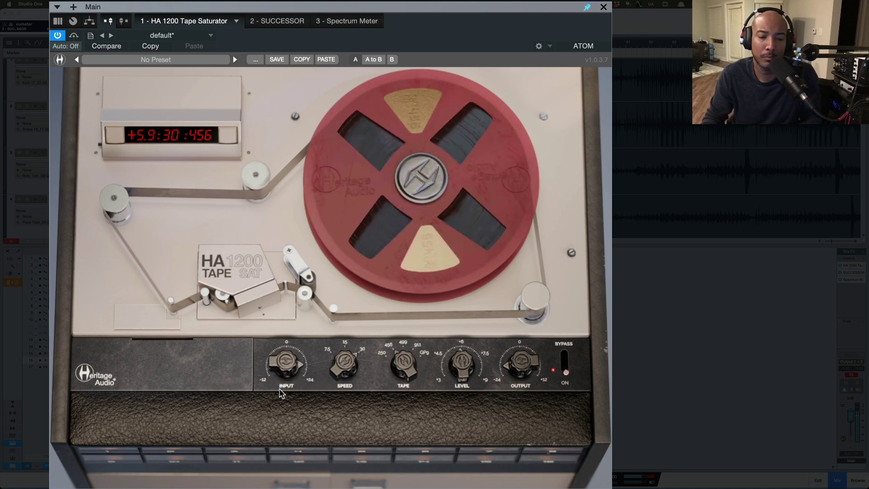
{"action": "left_click_drag", "start_coordinate": [507, 347], "coordinate": [507, 338]}
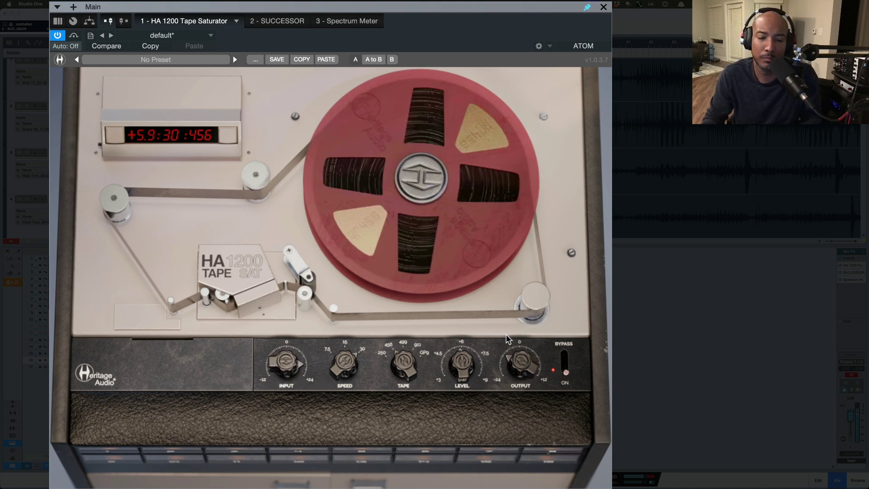